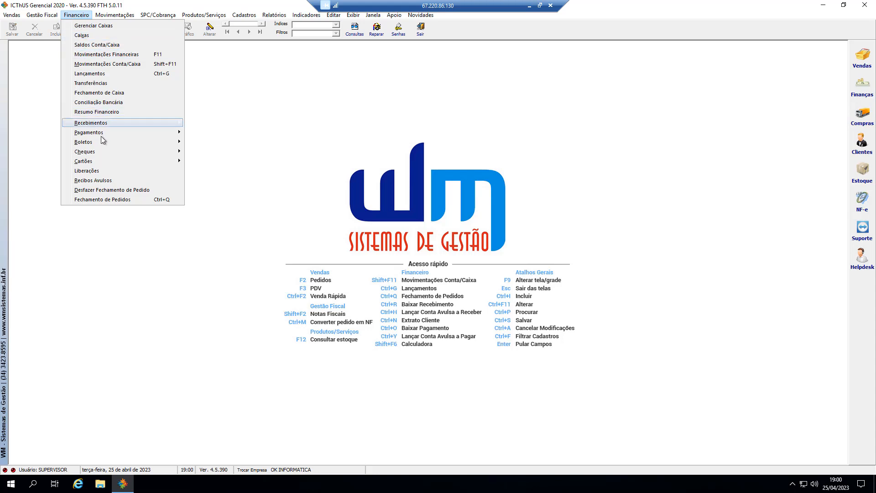
# Open the form for launching a new Reparcelamento of accounts payable (Pagamentos).
pyautogui.moveTo(101, 134)
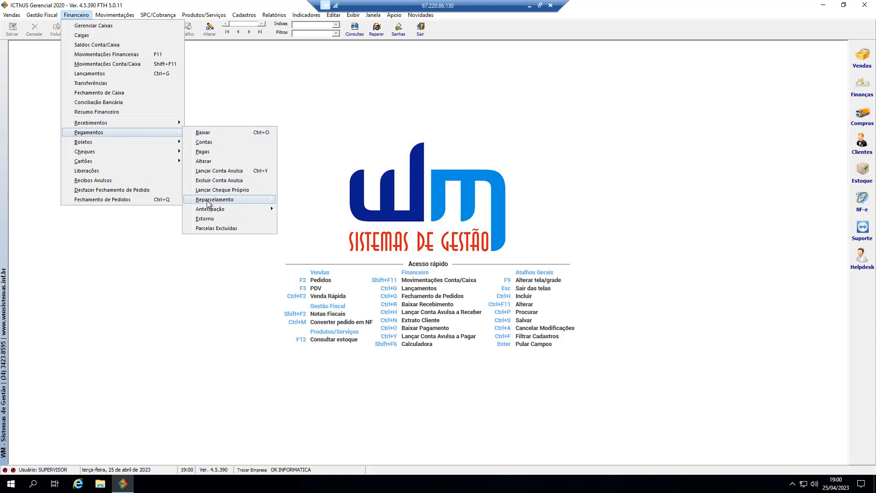
pyautogui.moveTo(207, 203)
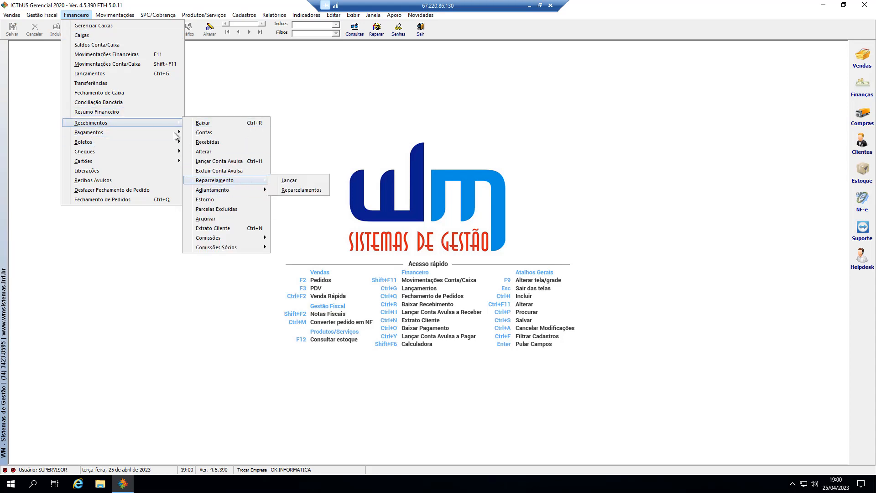
pyautogui.moveTo(137, 132)
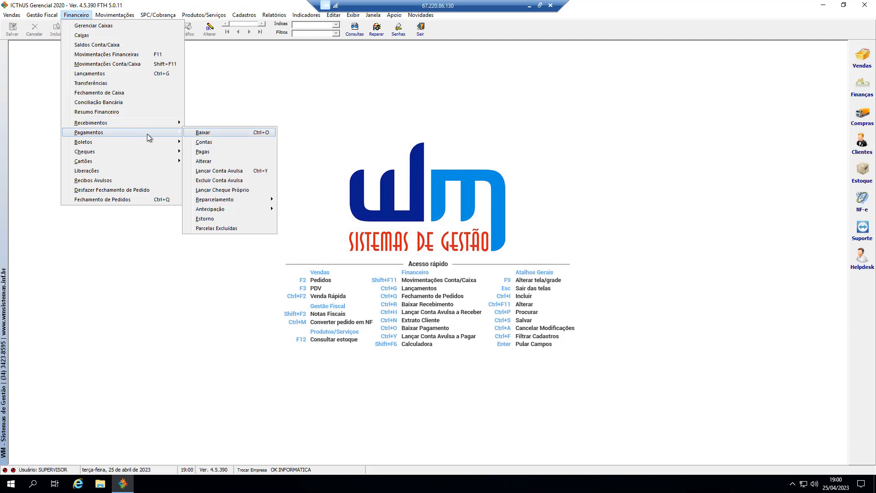
pyautogui.moveTo(235, 201)
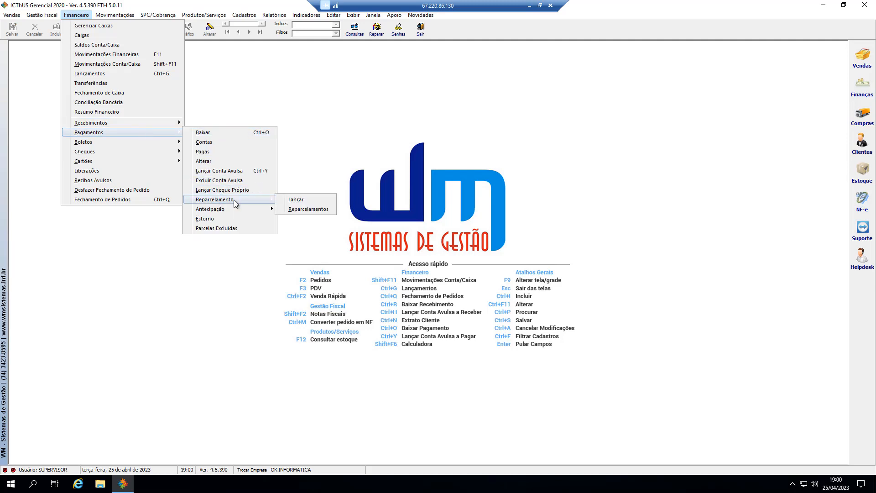
pyautogui.click(307, 201)
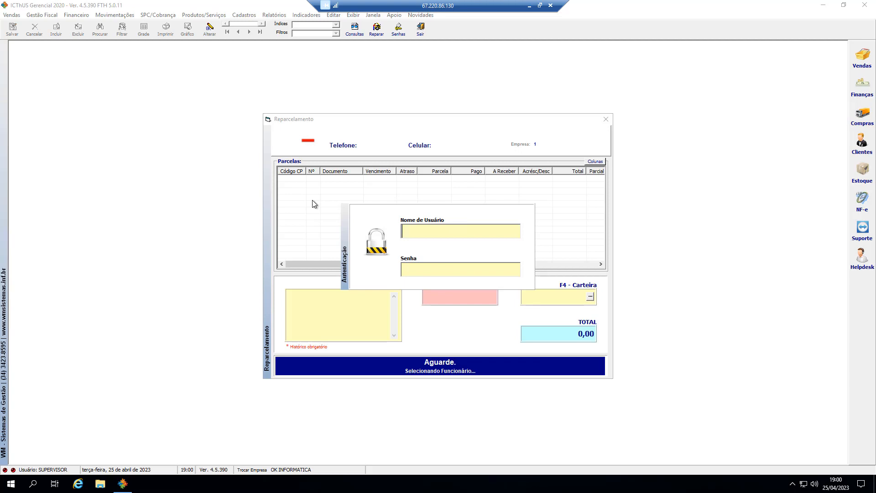
# Authenticate for the reparcelamento with the employee's username and password.
pyautogui.write('R')
pyautogui.press('Return')
pyautogui.write('***')
pyautogui.press('Return')
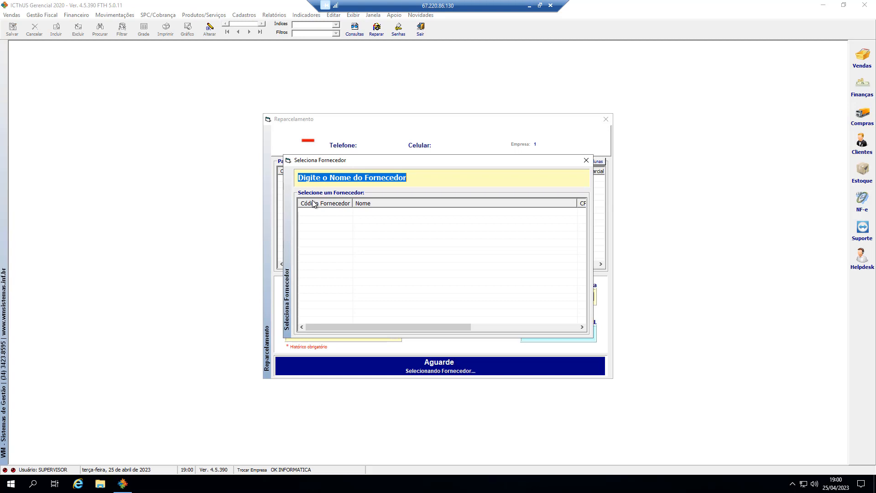
# Choose the supplier CEMIG DISTRIBUICAO S/A and add all of its open instalments to the reparcelamento.
pyautogui.write('cemig')
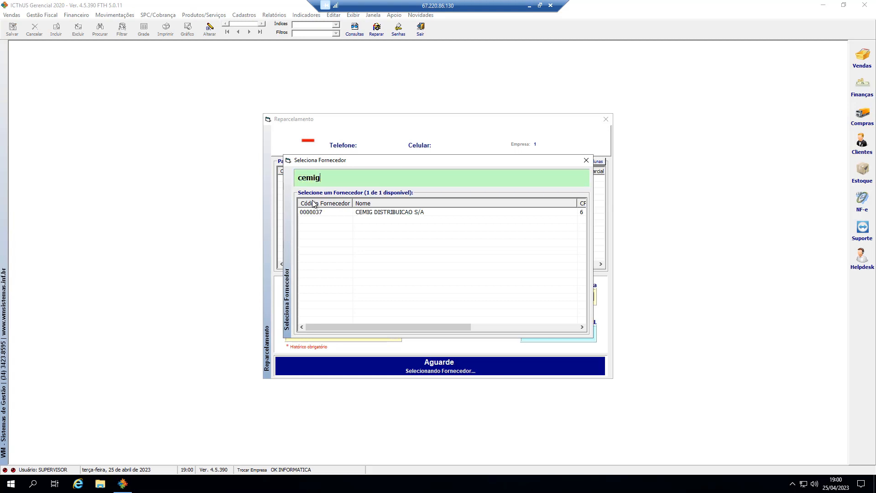
pyautogui.press('Down')
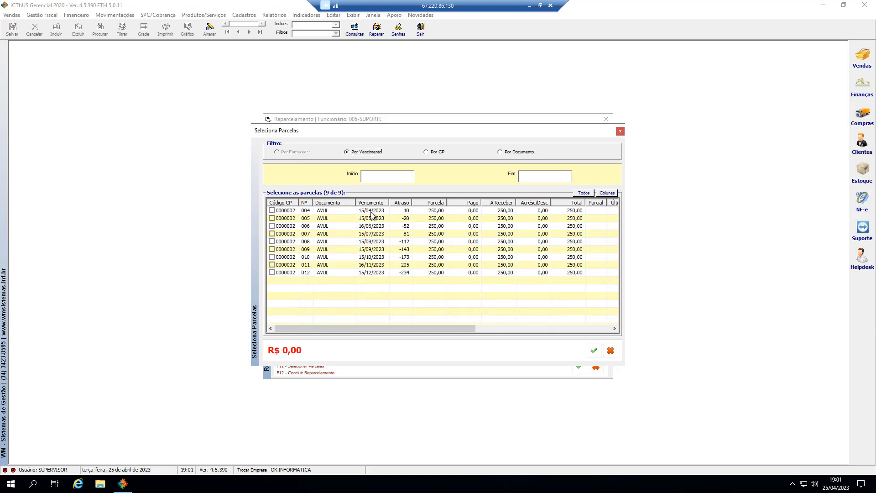
pyautogui.click(372, 220)
pyautogui.click(372, 226)
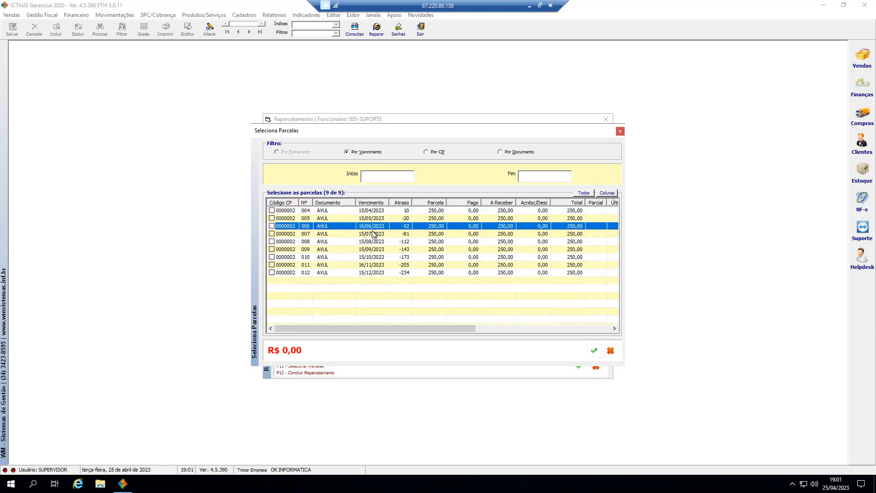
pyautogui.click(372, 231)
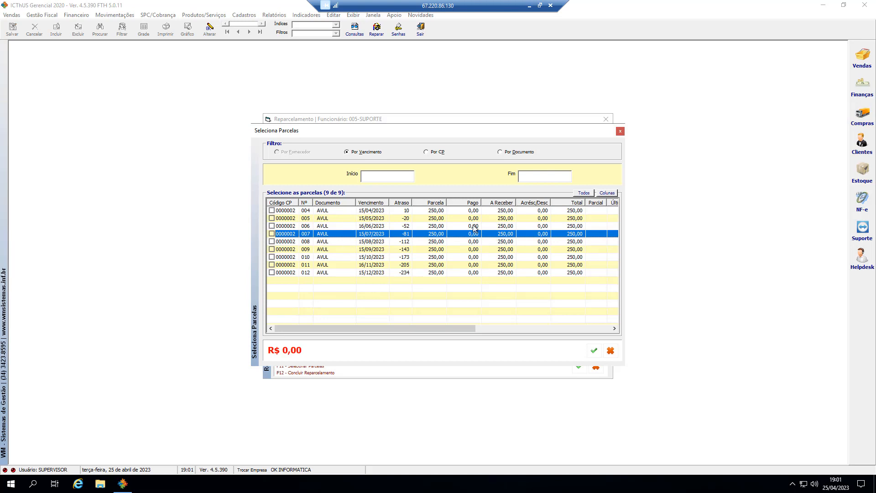
pyautogui.click(584, 192)
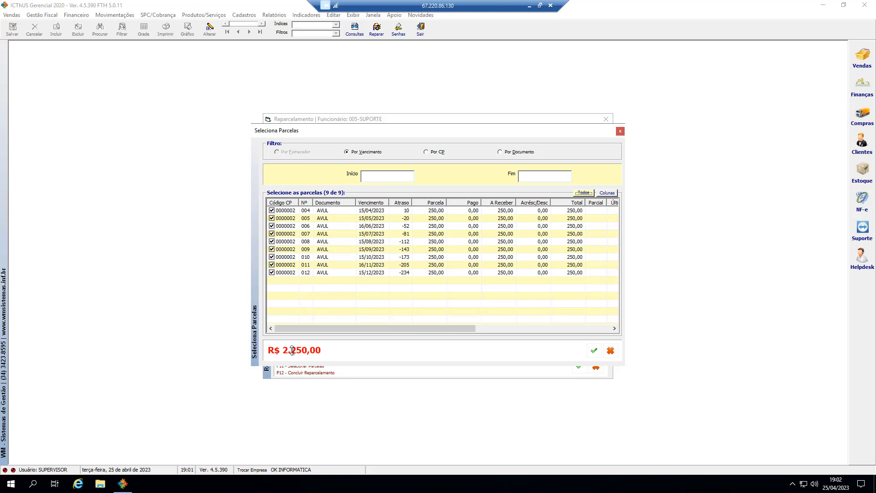
pyautogui.click(593, 350)
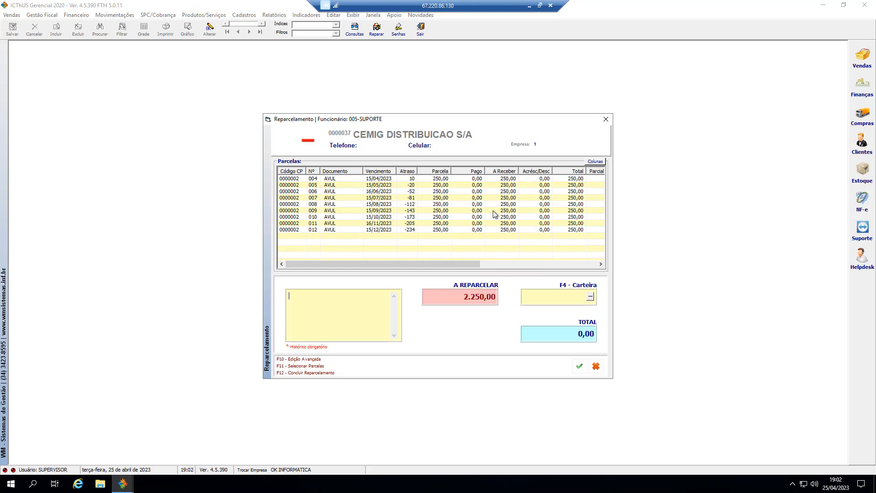
# Enter an Acréscimo/Desconto of 250,00 on instalment 004 and confirm the instalment change.
pyautogui.doubleClick(483, 180)
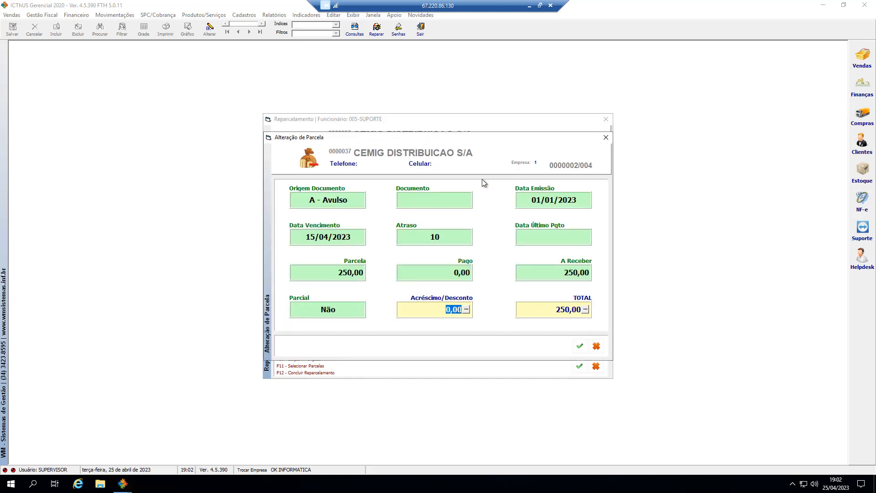
pyautogui.write('250,00')
pyautogui.press('Return')
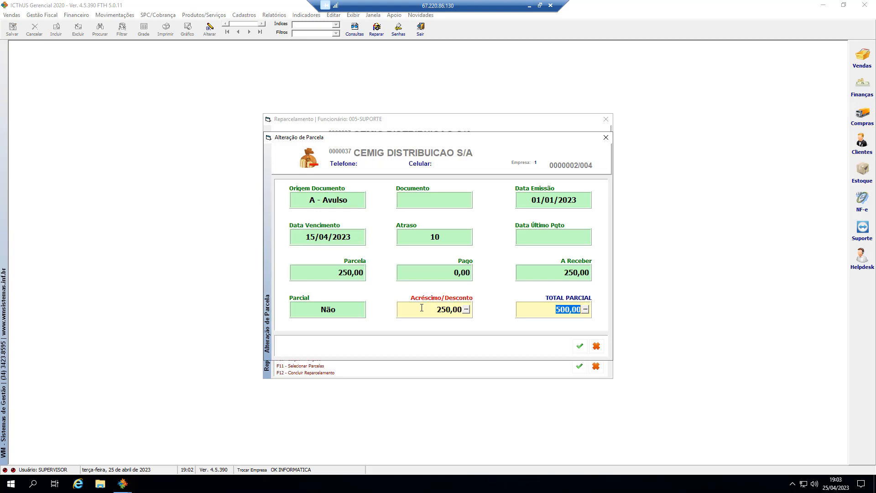
pyautogui.click(579, 348)
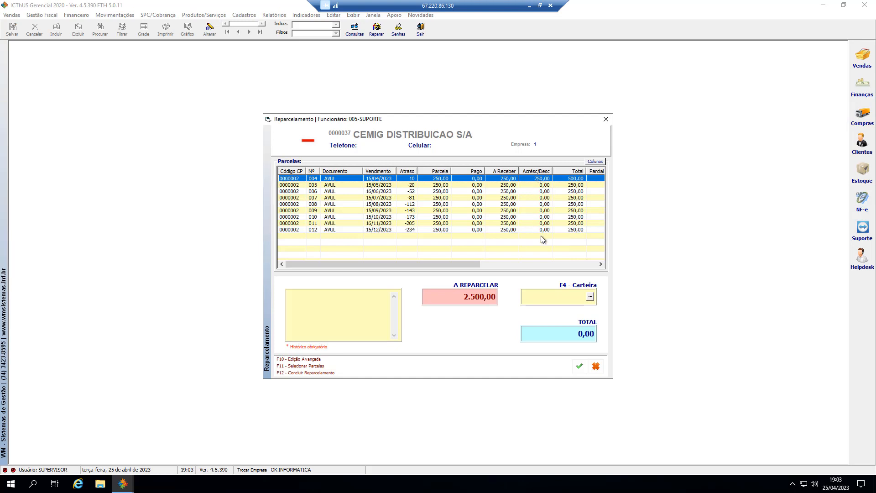
# Change the Acréscimo/Desconto of instalment 004 to 50,00.
pyautogui.doubleClick(534, 179)
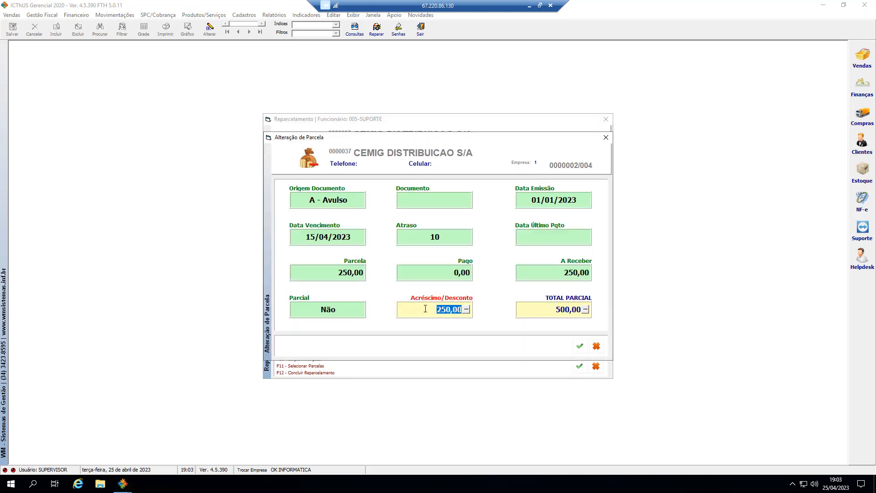
pyautogui.write('50,00')
pyautogui.press('Return')
pyautogui.press('Return')
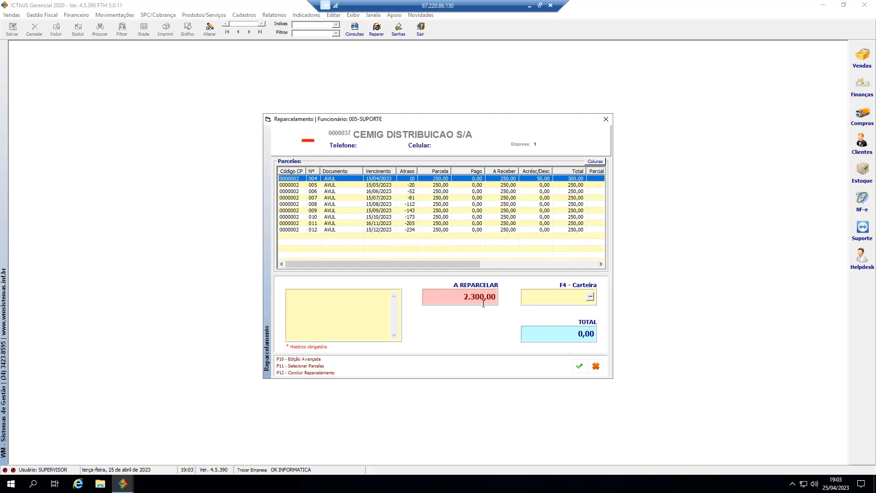
# Enter an Acréscimo/Desconto of 50,00 on each of the instalments 005 and 006.
pyautogui.click(515, 185)
pyautogui.doubleClick(515, 186)
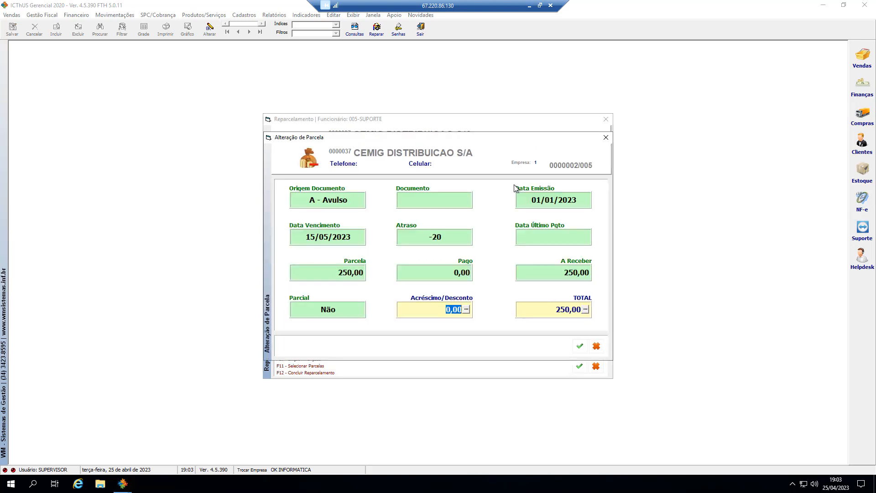
pyautogui.write('50')
pyautogui.press('Return')
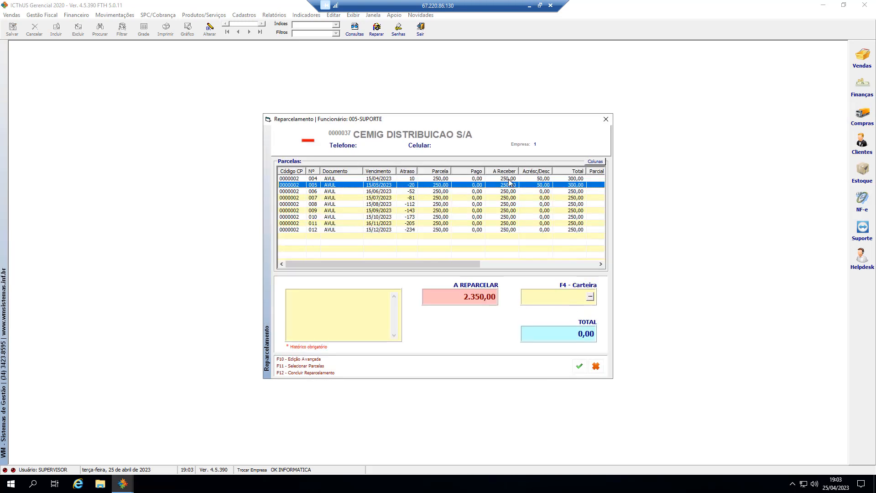
pyautogui.doubleClick(510, 196)
pyautogui.write('50')
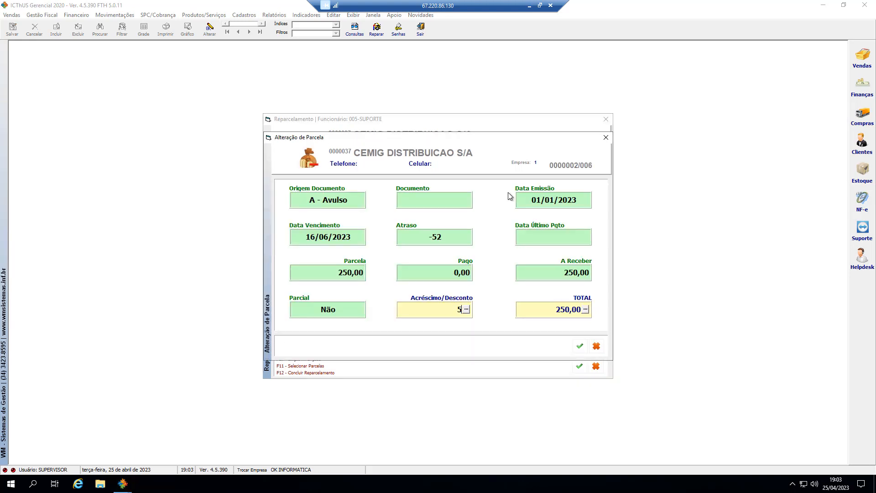
pyautogui.press('Return')
pyautogui.click(579, 346)
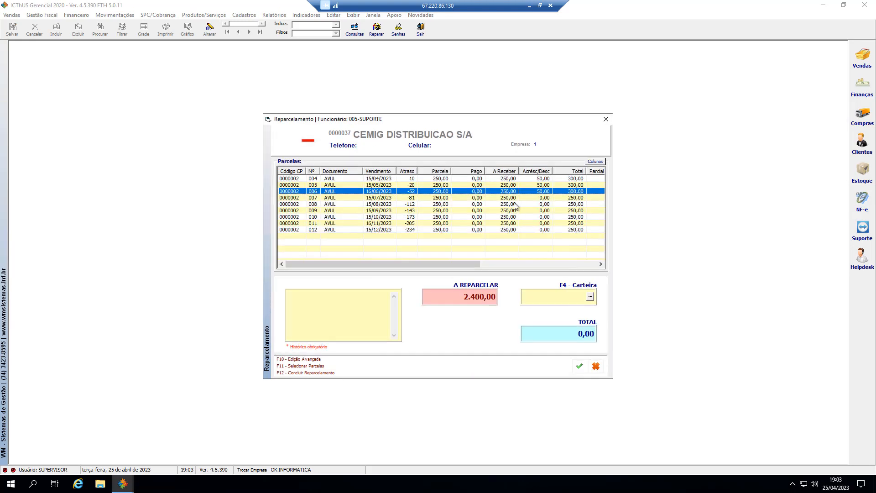
# Enter an Acréscimo/Desconto of 50,00 on instalment 007 and confirm it.
pyautogui.doubleClick(513, 203)
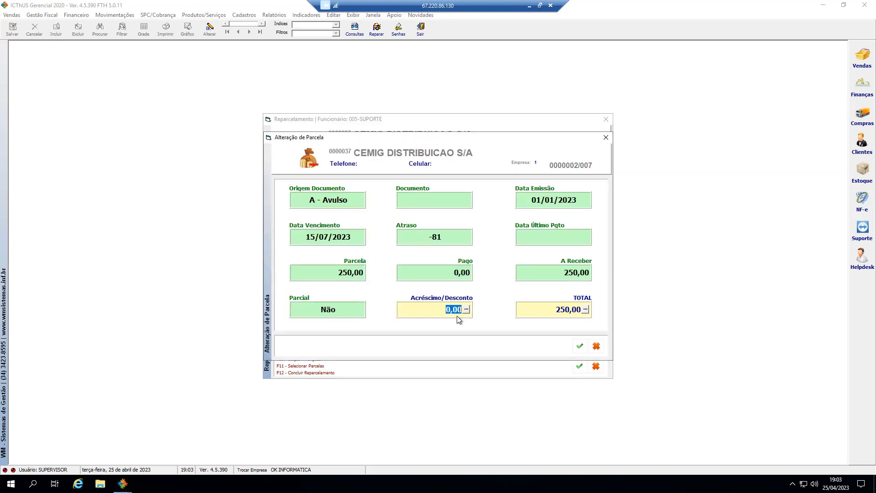
pyautogui.write('50')
pyautogui.press('Return')
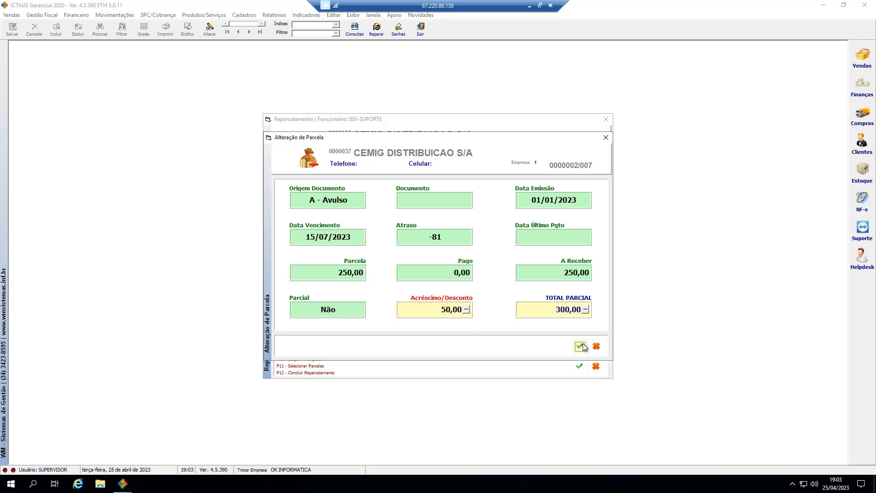
pyautogui.click(578, 346)
# Enter an Acréscimo/Desconto of 50,00 on instalment 008 and confirm it.
pyautogui.doubleClick(479, 204)
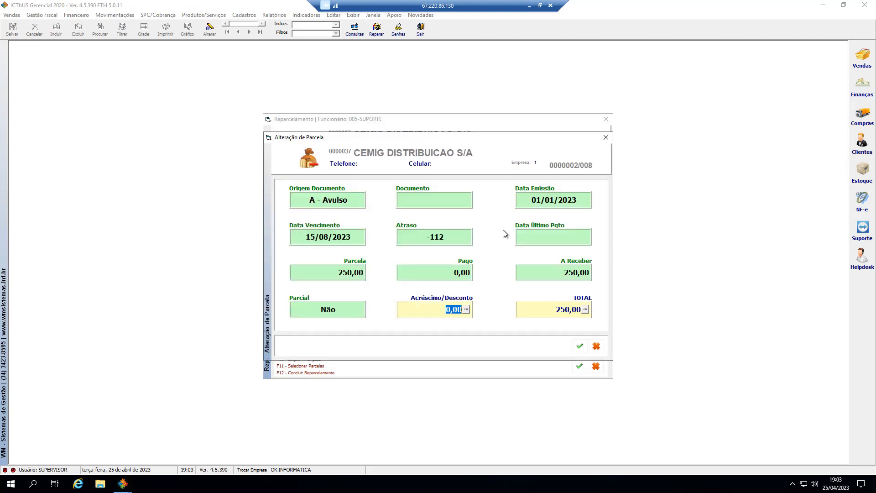
pyautogui.write('50')
pyautogui.press('Return')
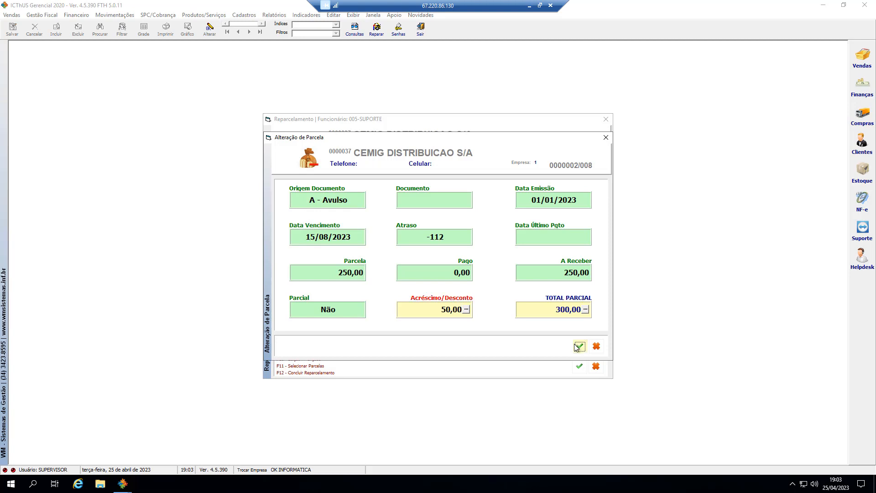
pyautogui.click(579, 346)
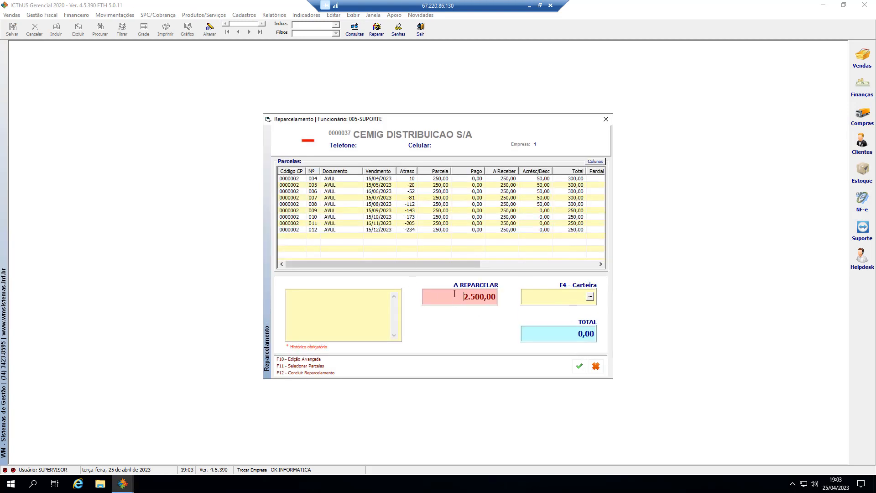
pyautogui.click(475, 296)
pyautogui.click(547, 184)
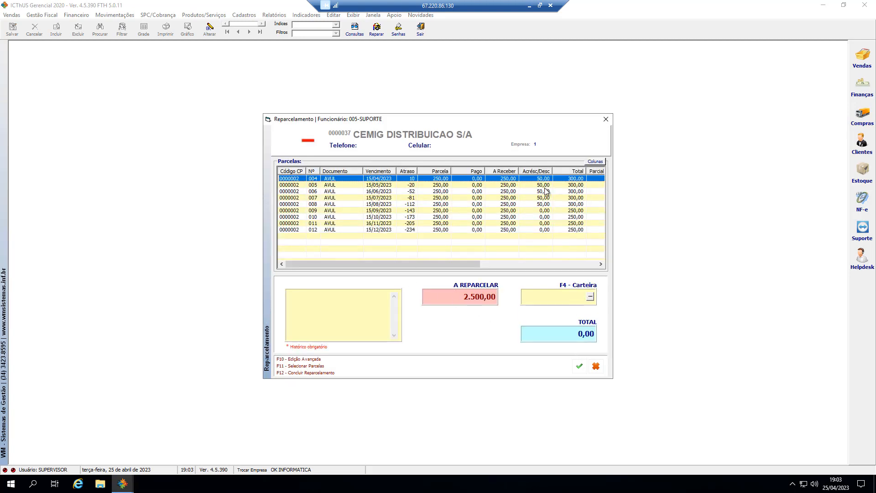
pyautogui.click(545, 191)
pyautogui.click(539, 204)
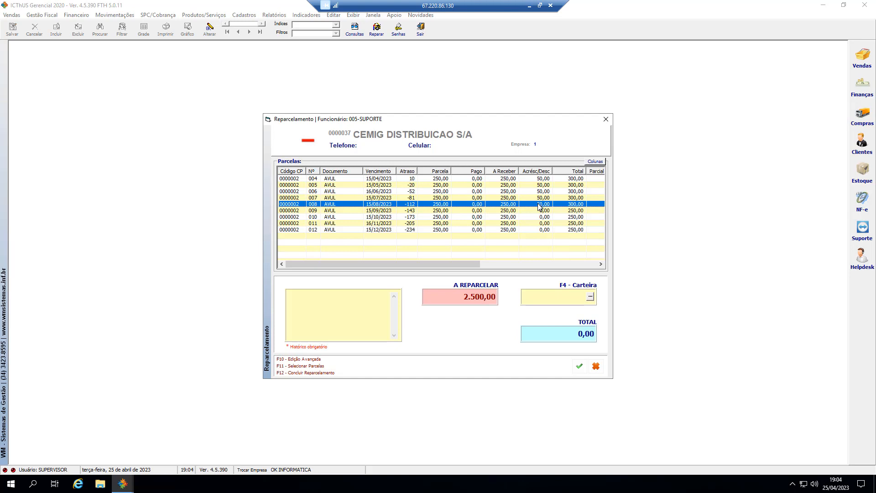
# Clear the Acréscimo/Desconto value from instalments 008 and 004, confirming each change.
pyautogui.doubleClick(539, 206)
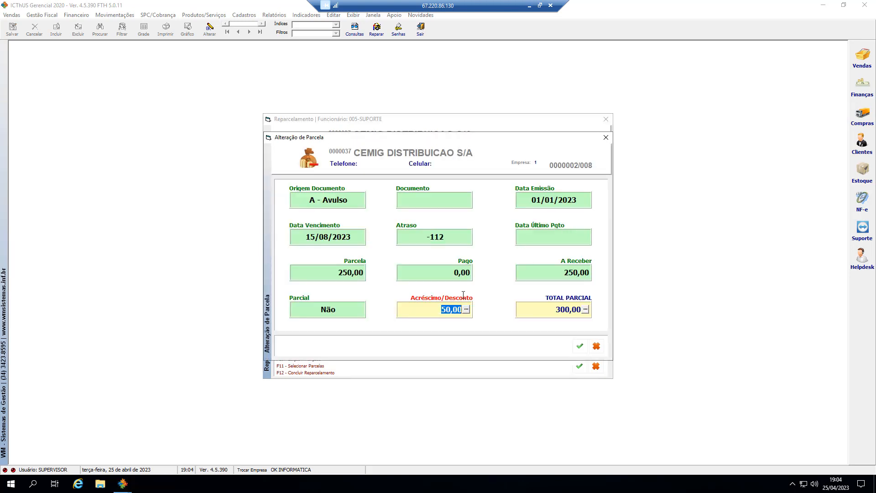
pyautogui.press('Delete')
pyautogui.click(579, 346)
pyautogui.click(544, 181)
pyautogui.doubleClick(544, 182)
pyautogui.press('Delete')
pyautogui.press('Tab')
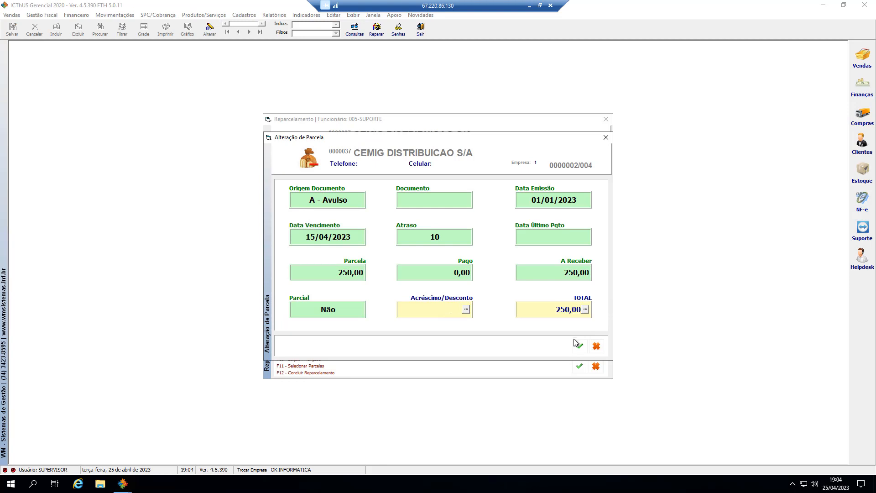
pyautogui.click(580, 346)
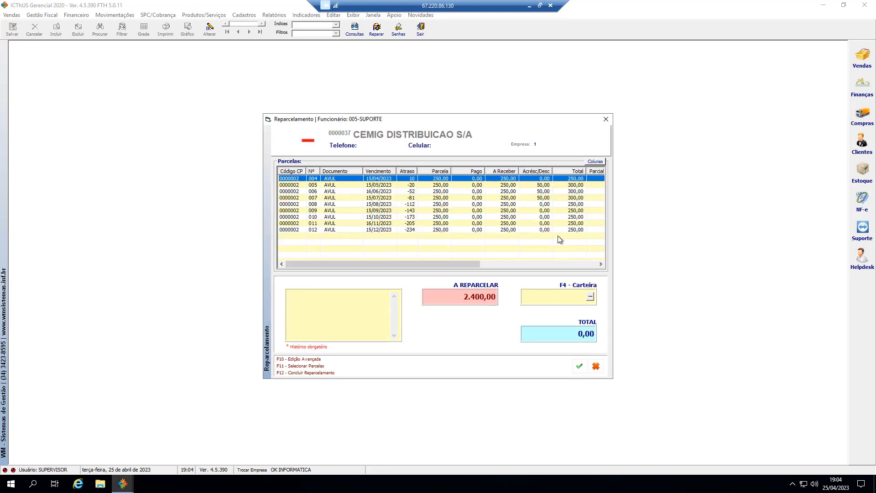
# Clear the Acréscimo/Desconto value from instalments 005 and 006, confirming each change.
pyautogui.doubleClick(537, 185)
pyautogui.press('Delete')
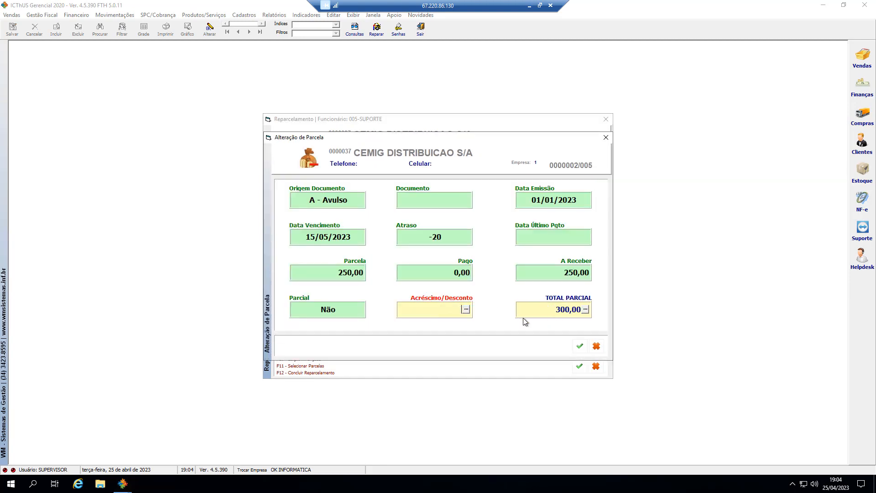
pyautogui.press('Tab')
pyautogui.press('Tab')
pyautogui.press('Return')
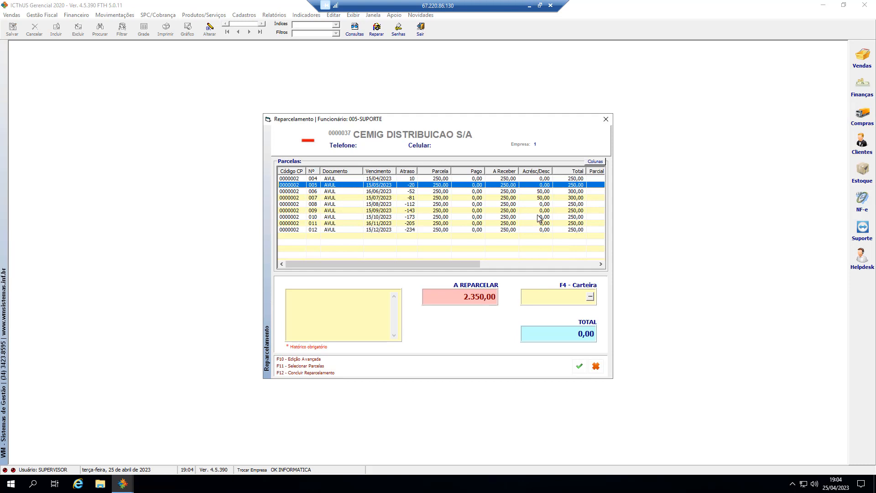
pyautogui.doubleClick(536, 191)
pyautogui.press('Delete')
pyautogui.press('Tab')
pyautogui.press('Tab')
pyautogui.press('Return')
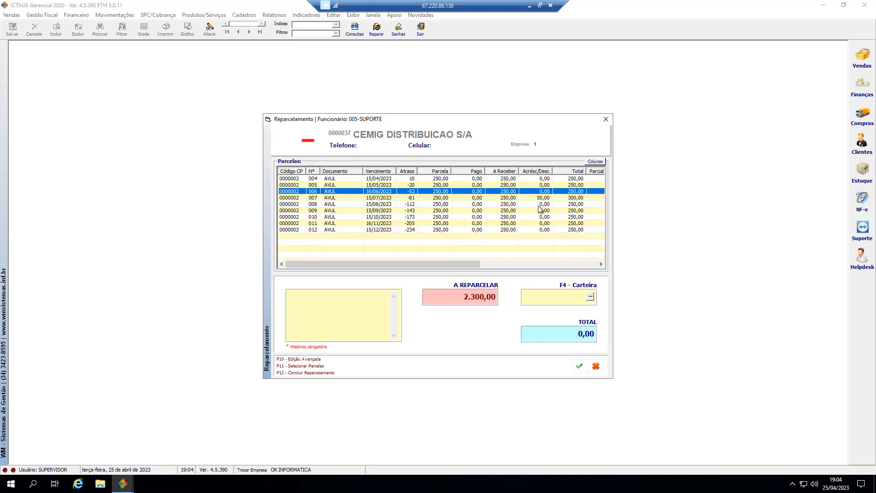
# Clear the Acréscimo/Desconto value from instalment 007 and confirm the change.
pyautogui.click(539, 198)
pyautogui.doubleClick(538, 198)
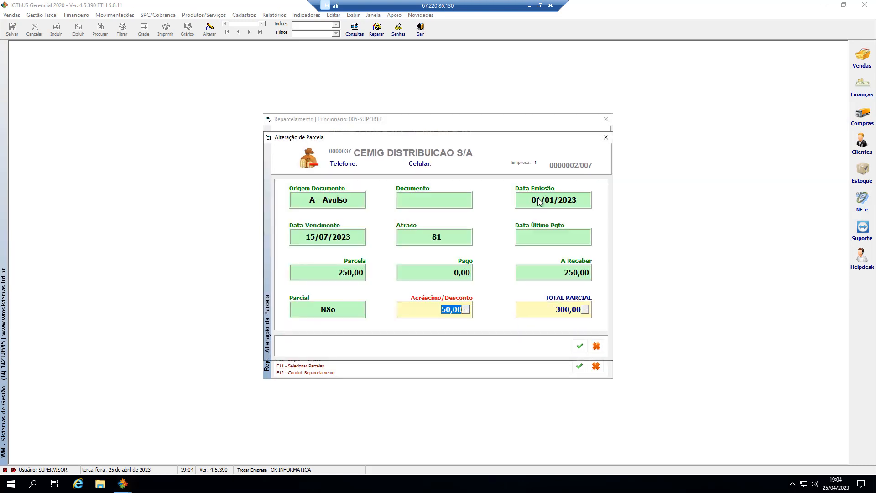
pyautogui.press('Delete')
pyautogui.press('Tab')
pyautogui.press('Tab')
pyautogui.press('Return')
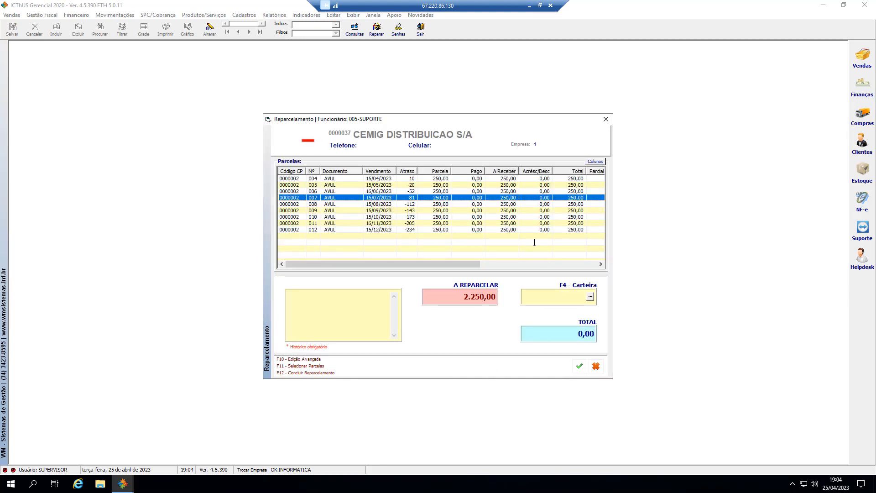
# Enter an Acréscimo/Desconto of -50,00 on instalment 004 and confirm it.
pyautogui.doubleClick(511, 178)
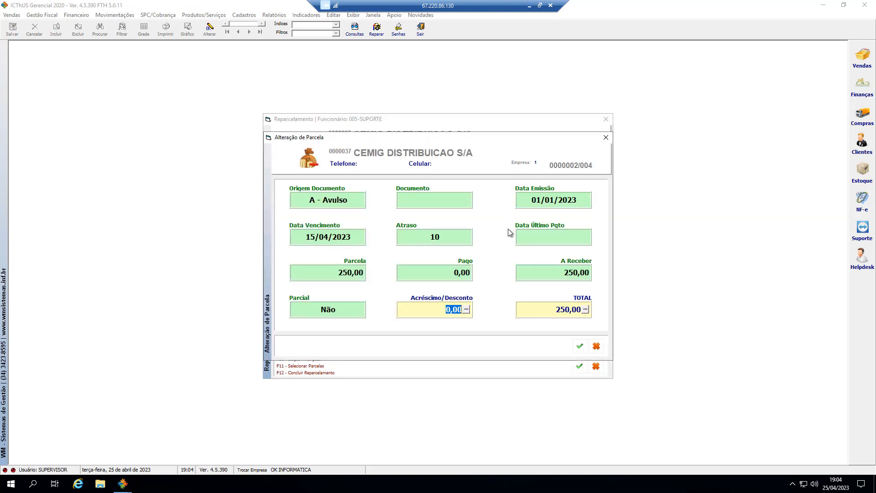
pyautogui.write('-50,00')
pyautogui.press('Return')
pyautogui.press('Return')
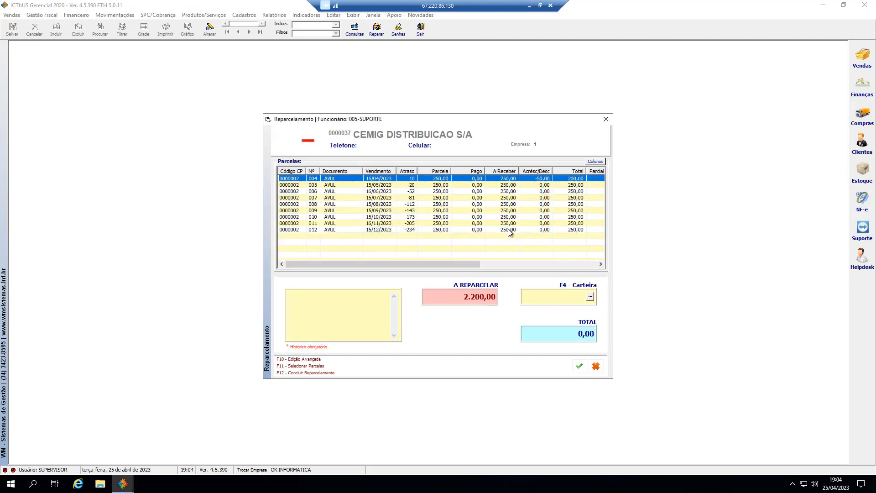
# Enter an Acréscimo/Desconto of -100,00 on each of instalments 005 and 006, confirming each change.
pyautogui.doubleClick(514, 185)
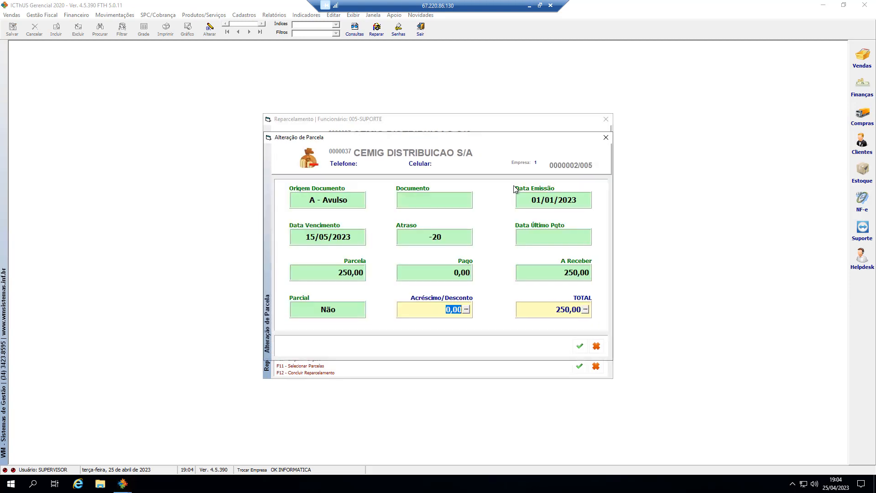
pyautogui.write('-100')
pyautogui.press('Return')
pyautogui.press('Return')
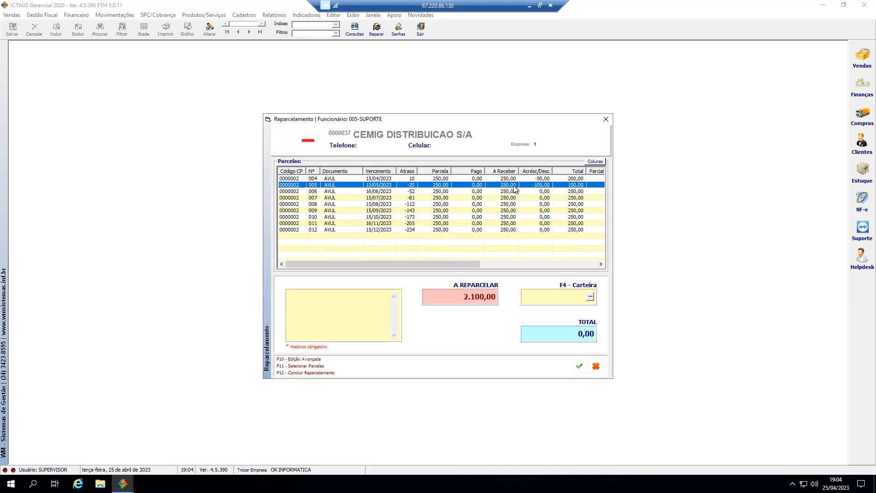
pyautogui.doubleClick(514, 192)
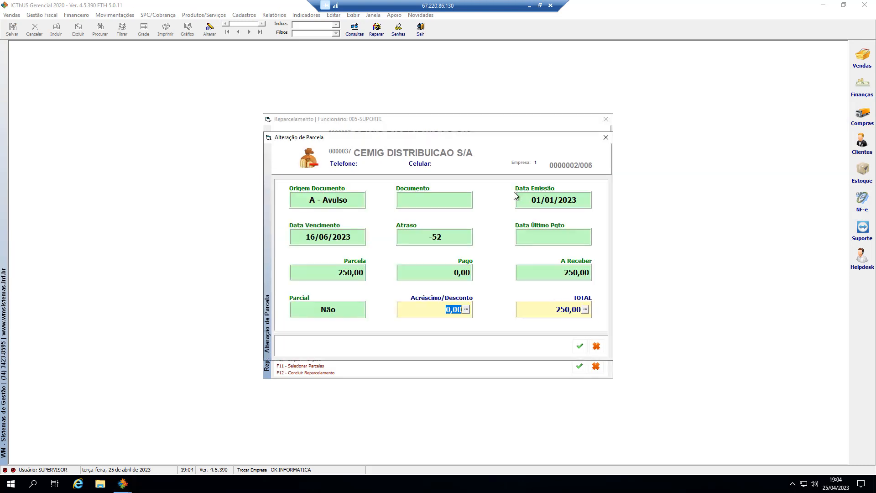
pyautogui.write('-100')
pyautogui.press('Return')
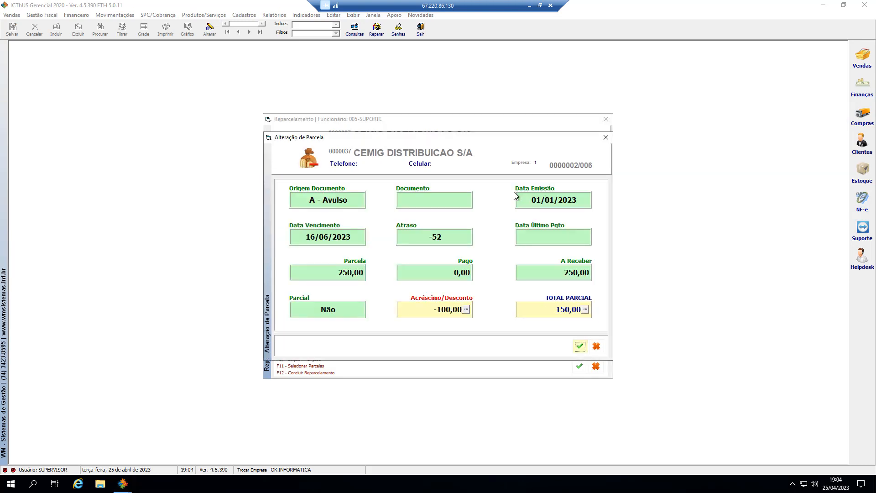
pyautogui.press('Return')
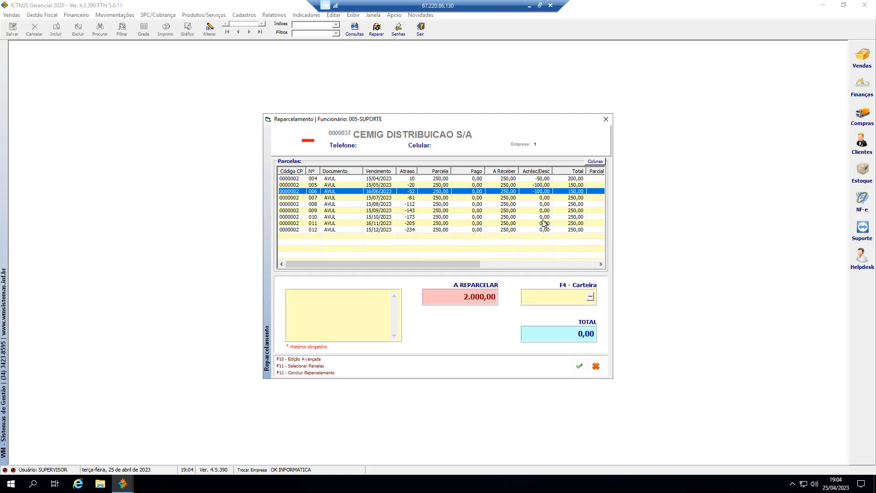
# Fill in the mandatory history with "REPARCELAMENTO REFERENTE A ATUALIZACAO DE BOLETOS APOS DEVOLUCAO DE MERCADORIA COM DEFEITO.".
pyautogui.click(333, 310)
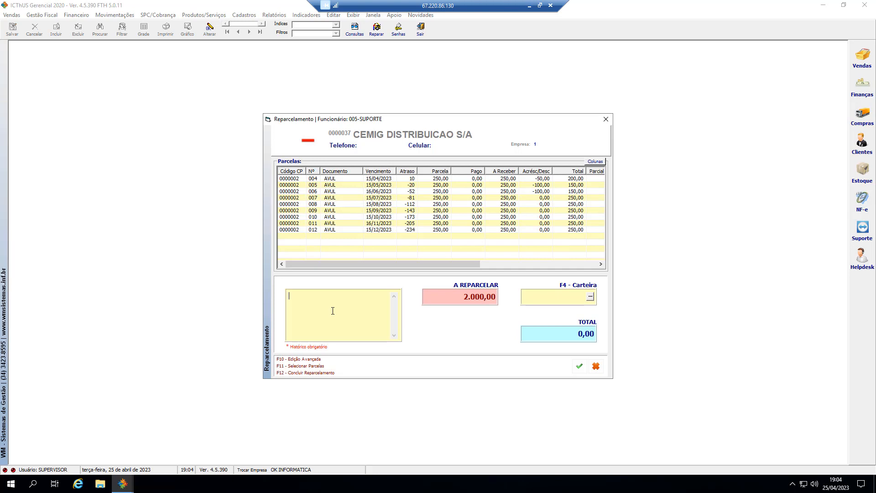
pyautogui.write('para')
pyautogui.press('BackSpace')
pyautogui.press('BackSpace')
pyautogui.press('BackSpace')
pyautogui.press('BackSpace')
pyautogui.write('REPARCELAMENTO REFERENTE A ATUALIZ')
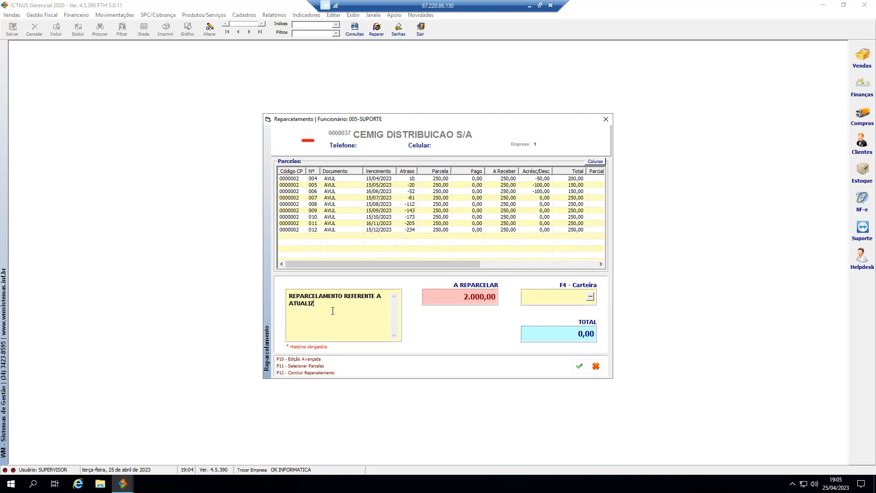
pyautogui.write('ACAO DE V')
pyautogui.press('BackSpace')
pyautogui.write('BOLETOS APOS DEVOLUCAO DE MERCADORIA COM')
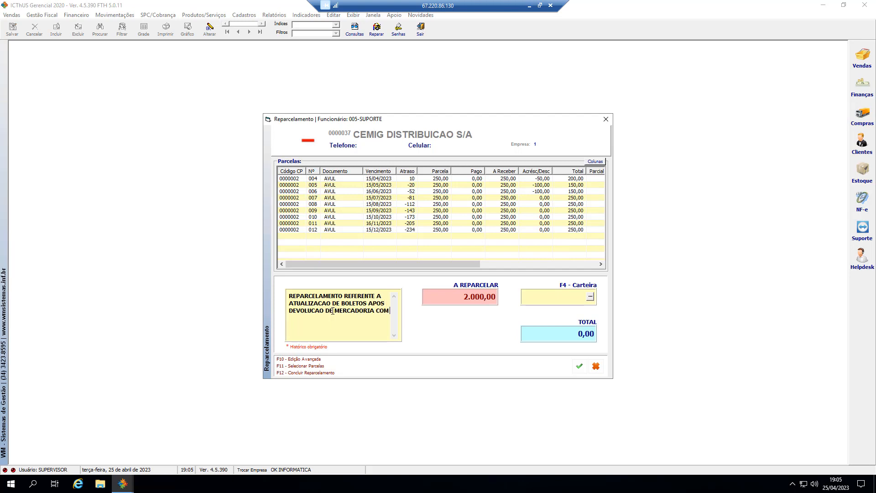
pyautogui.write(' DEFEITO.')
pyautogui.press('Tab')
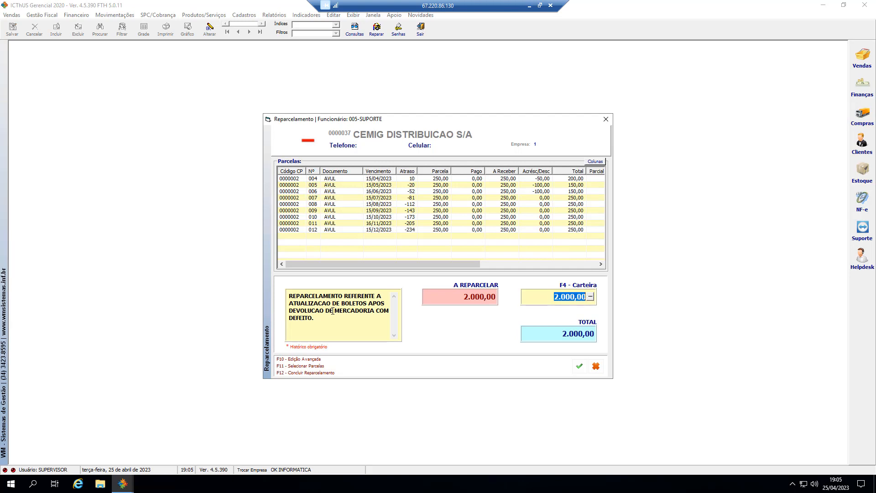
# Open the Carteira instalment plan and set up 5 A Prazo instalments, accepting the suggested value and the 25/05/2023 first due date.
pyautogui.press('F4')
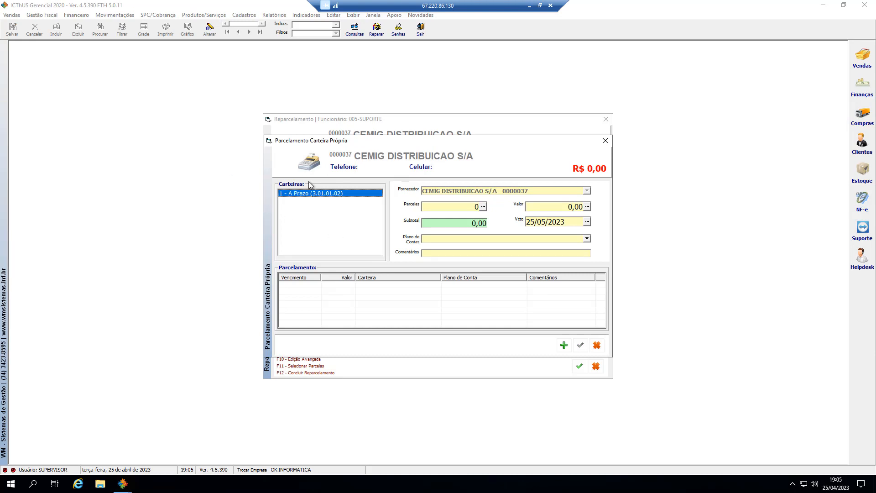
pyautogui.press('Return')
pyautogui.write('5')
pyautogui.press('Return')
pyautogui.press('Return')
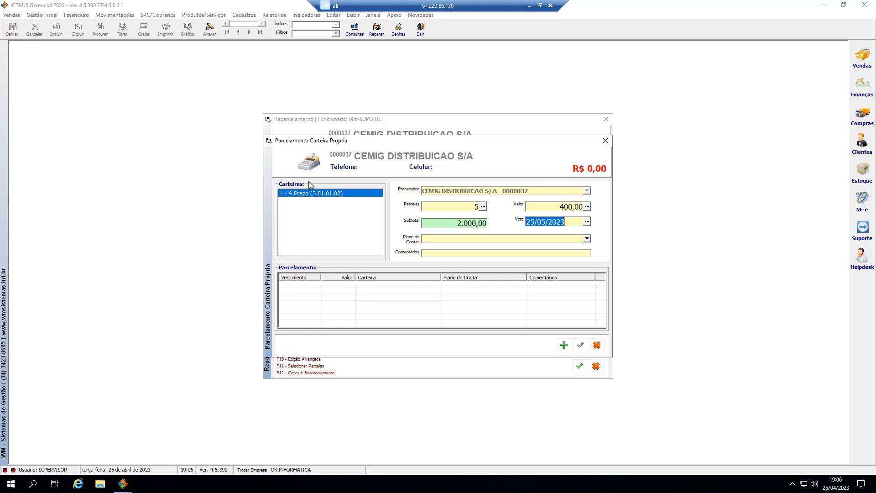
pyautogui.press('Return')
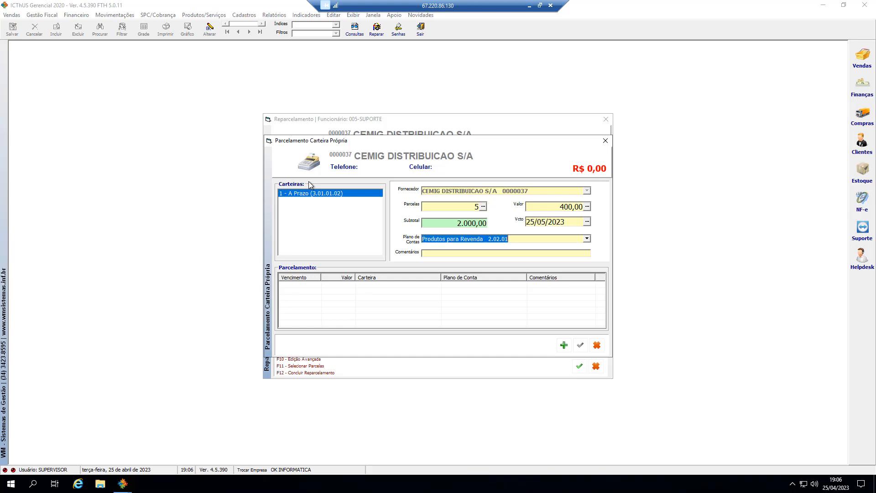
# Assign the Energia 2.03.04 account and the comment "BOLETO ATUALIZADO" to the instalments and add them to the plan.
pyautogui.write('energia')
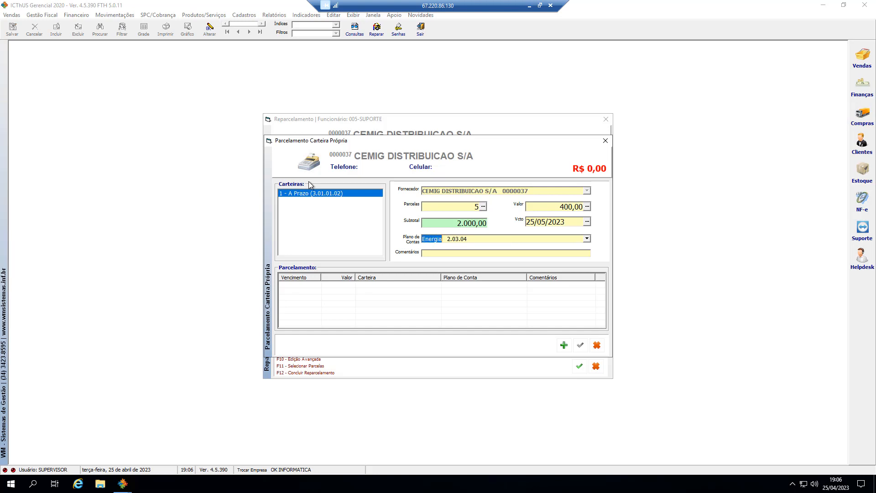
pyautogui.press('Return')
pyautogui.write('BOLETO ATUALIZADO')
pyautogui.press('Tab')
pyautogui.press('Return')
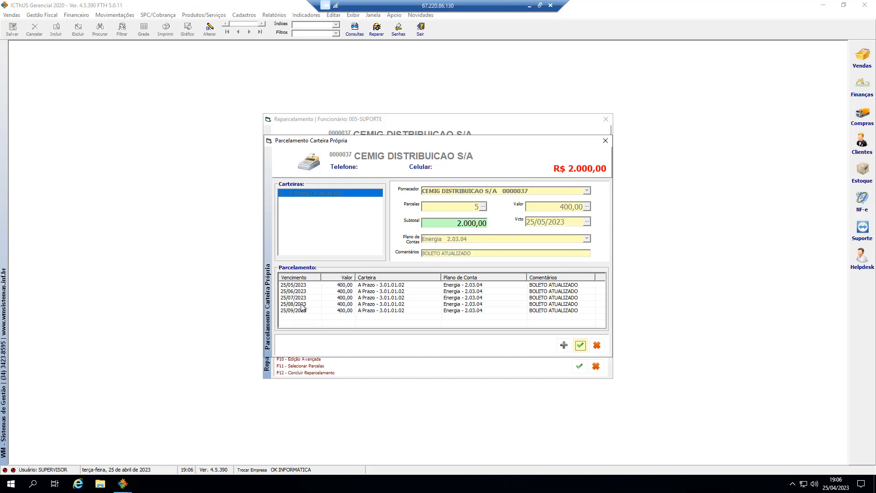
# Set the due date of the August instalment to 24/08/2023 and add it back to the plan.
pyautogui.doubleClick(305, 304)
pyautogui.click(568, 221)
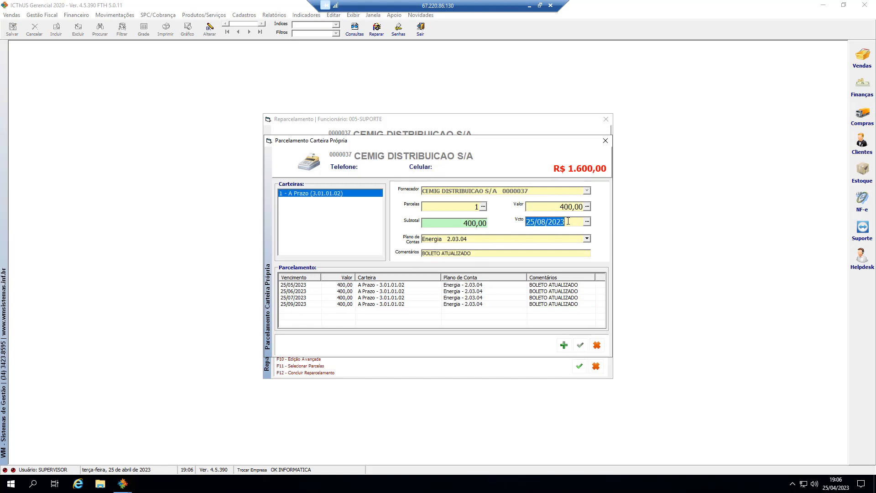
pyautogui.write('24/08/2023')
pyautogui.press('Return')
pyautogui.press('Return')
pyautogui.press('Return')
pyautogui.press('Return')
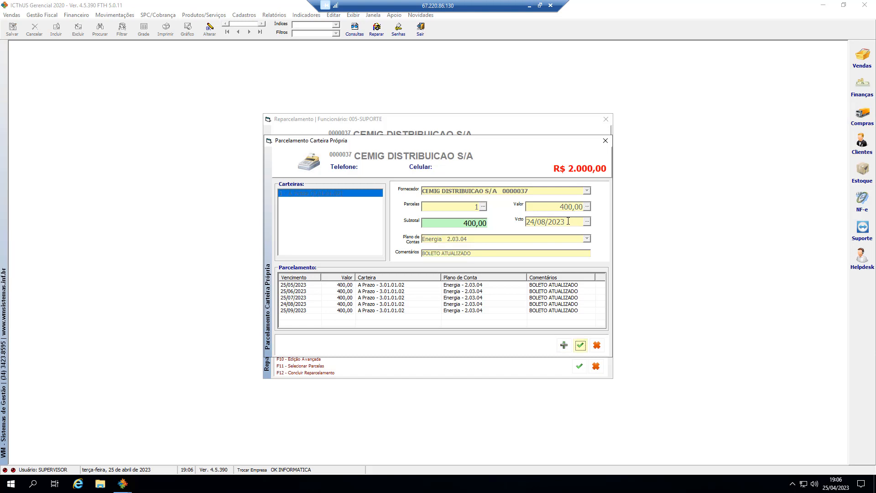
# Confirm the instalment plan and conclude the Reparcelamento, leaving the payment report unprinted.
pyautogui.click(580, 344)
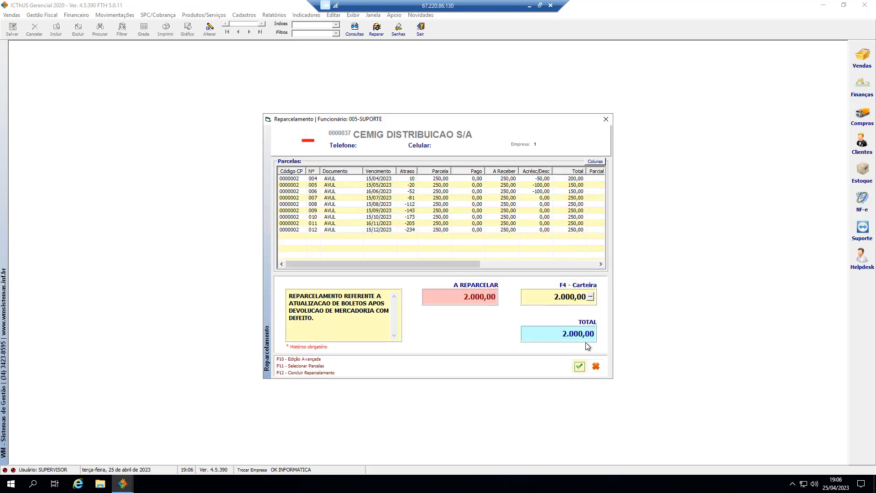
pyautogui.click(578, 366)
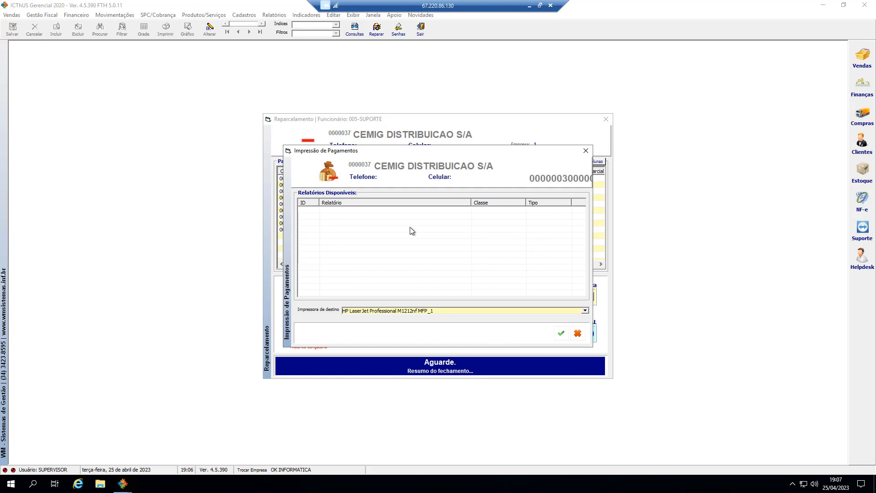
pyautogui.press('Escape')
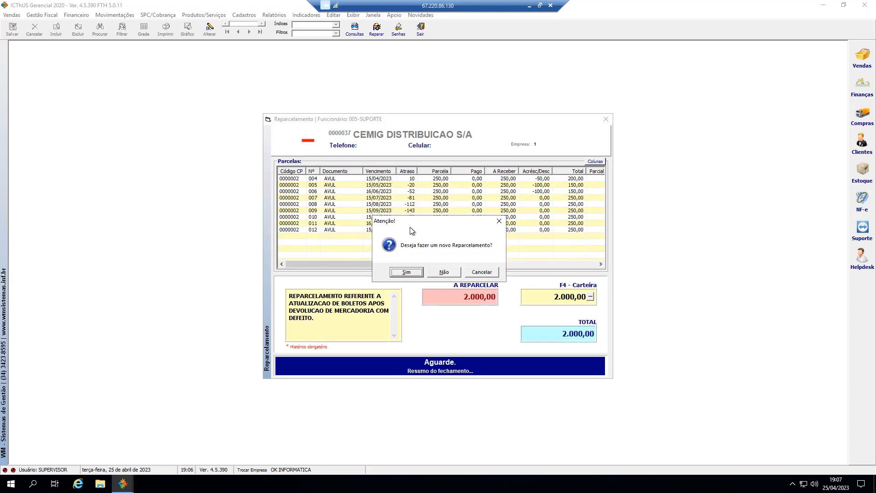
# Start another Reparcelamento and search the suppliers for "cemig".
pyautogui.click(406, 272)
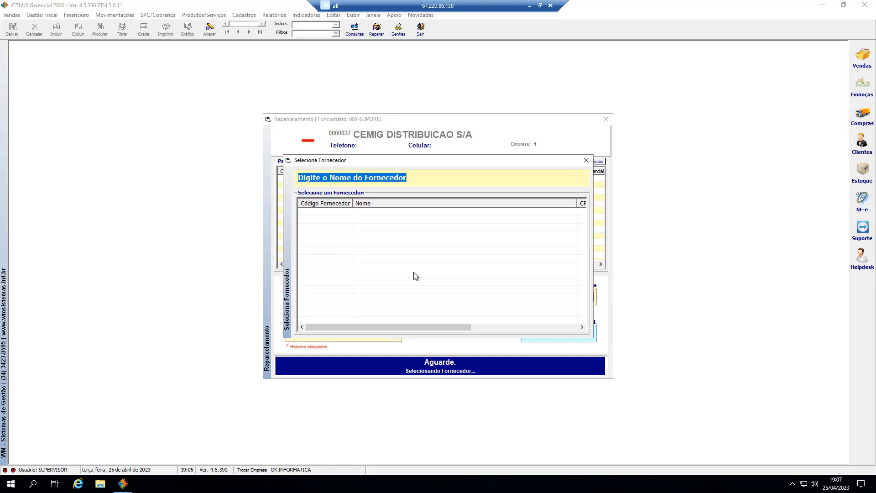
pyautogui.write('cemig')
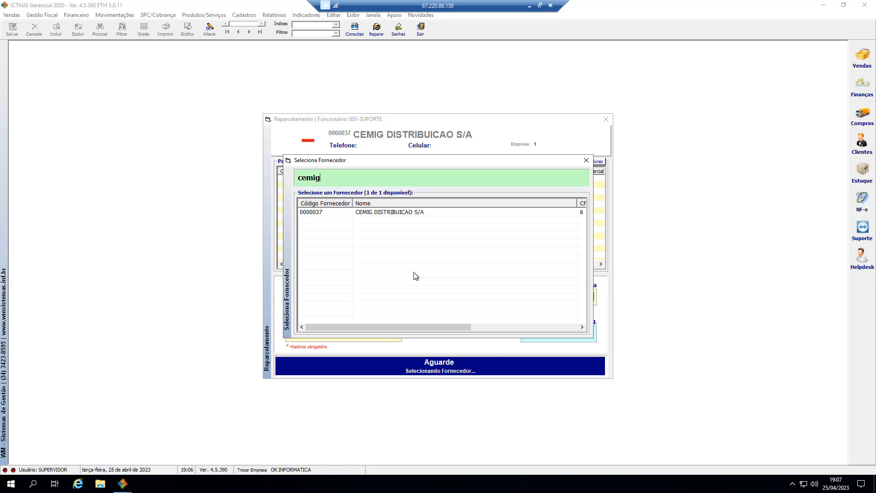